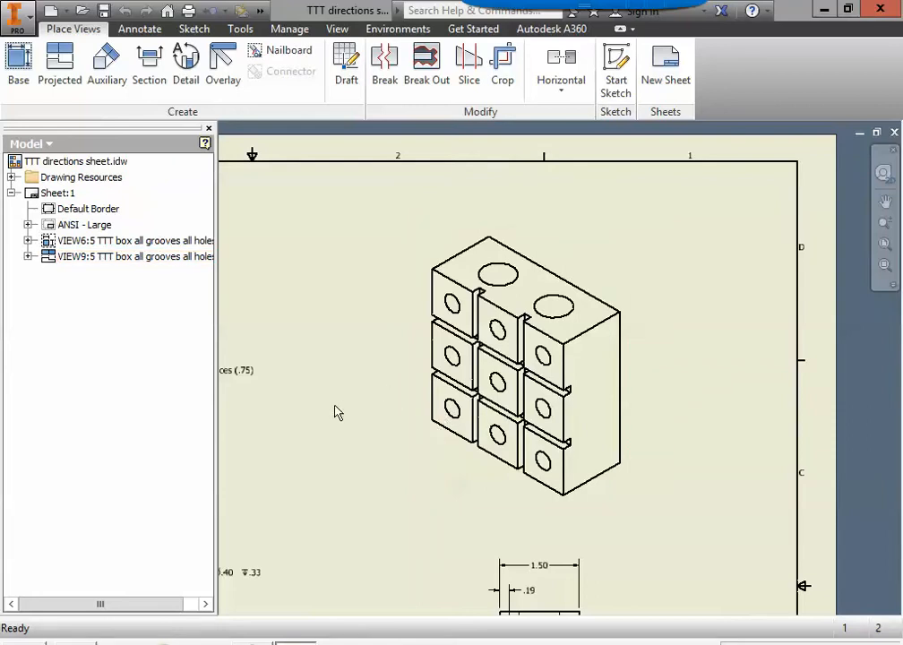
Open the TTT part file from the personal network drive
{"action": "left_click", "coordinate": [81, 11]}
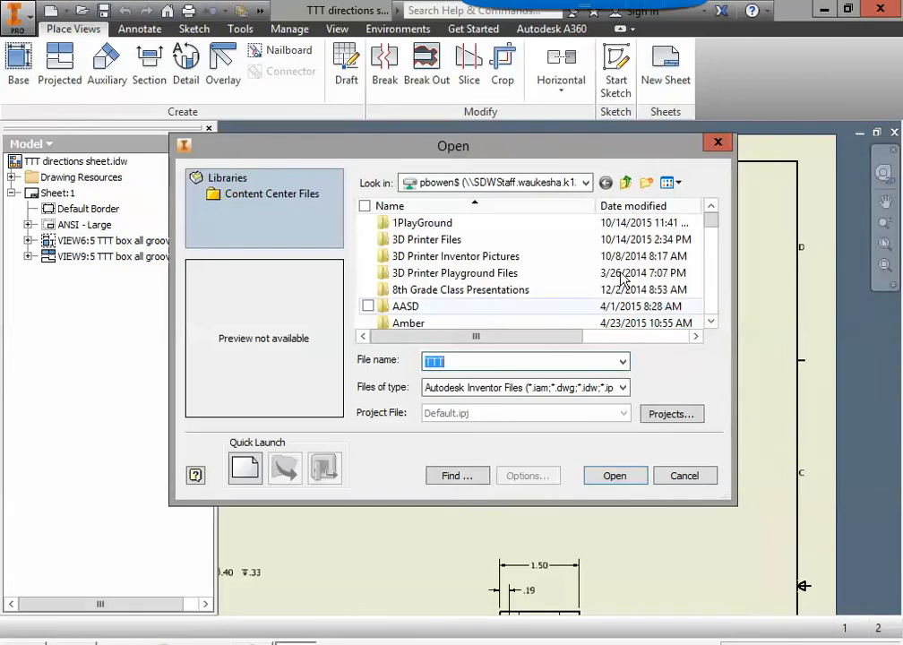
{"action": "left_click", "coordinate": [587, 183]}
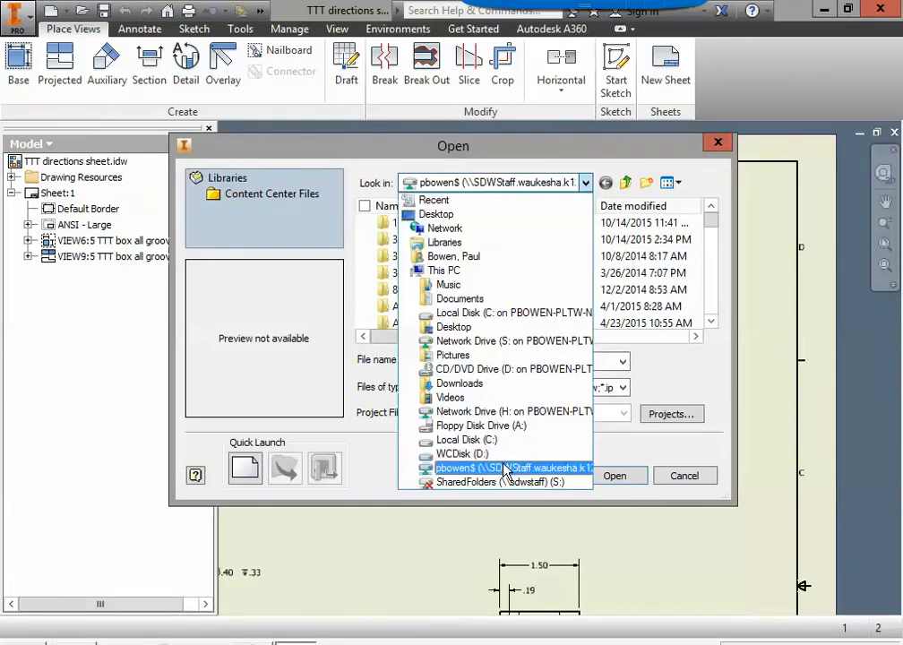
{"action": "left_click", "coordinate": [465, 468]}
{"action": "left_click_drag", "start_coordinate": [717, 224], "coordinate": [711, 302]}
{"action": "left_click", "coordinate": [474, 309]}
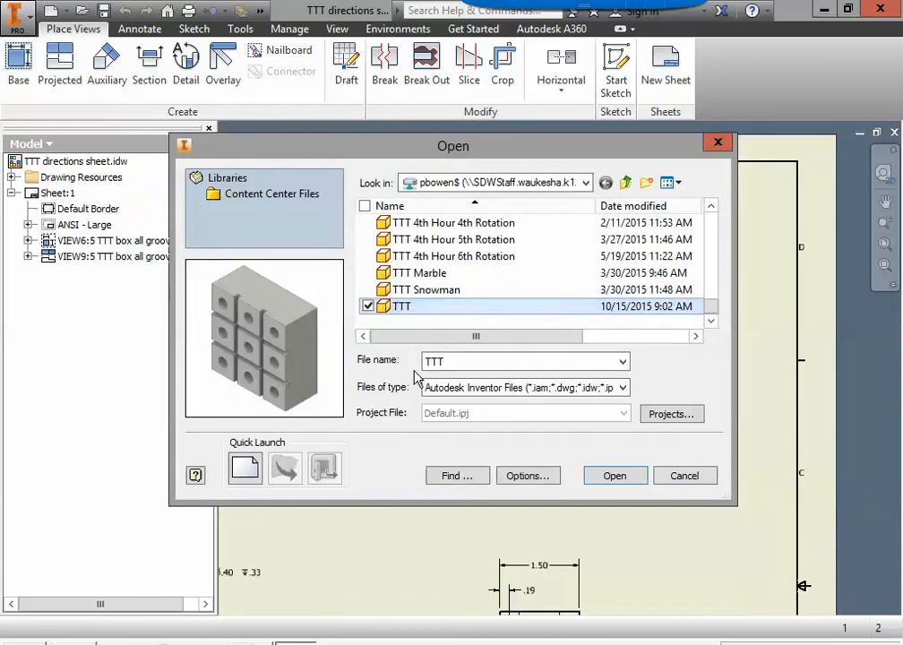
{"action": "left_click", "coordinate": [614, 475]}
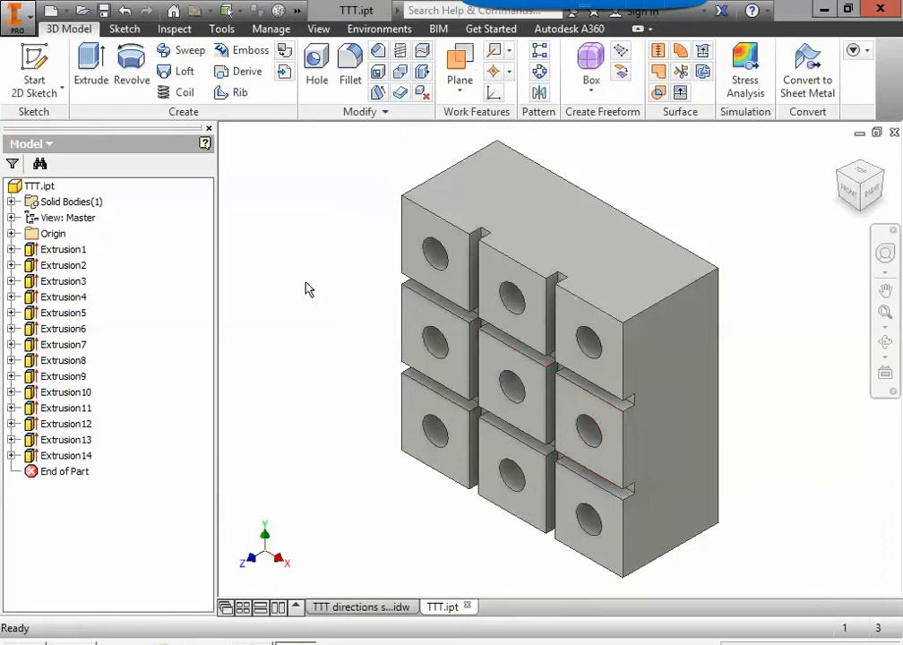
Start a 2D sketch on the block's top face, oriented with the grooved side facing down
{"action": "middle_click_drag", "start_coordinate": [389, 306], "coordinate": [354, 369]}
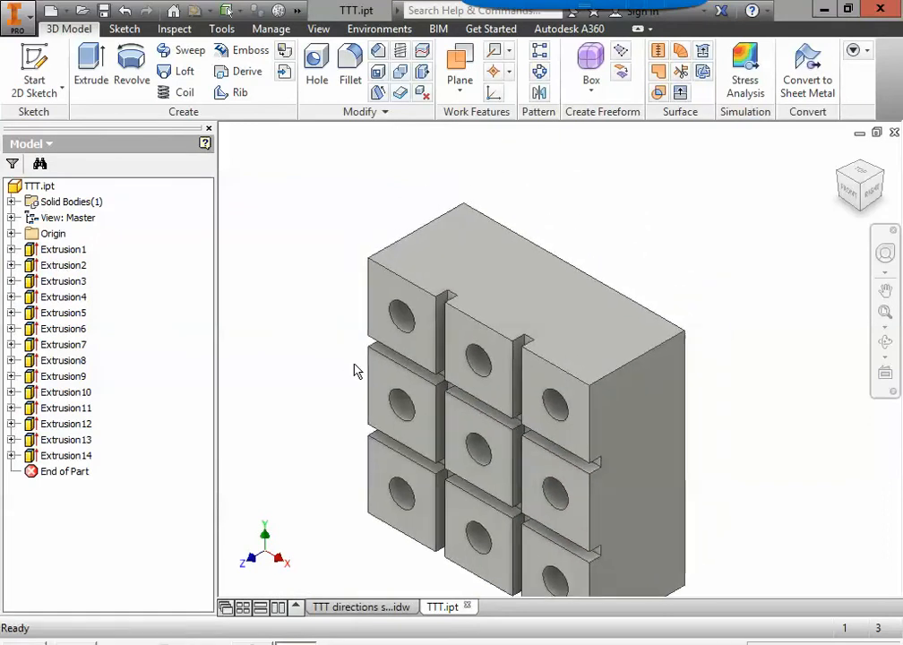
{"action": "left_click", "coordinate": [37, 61]}
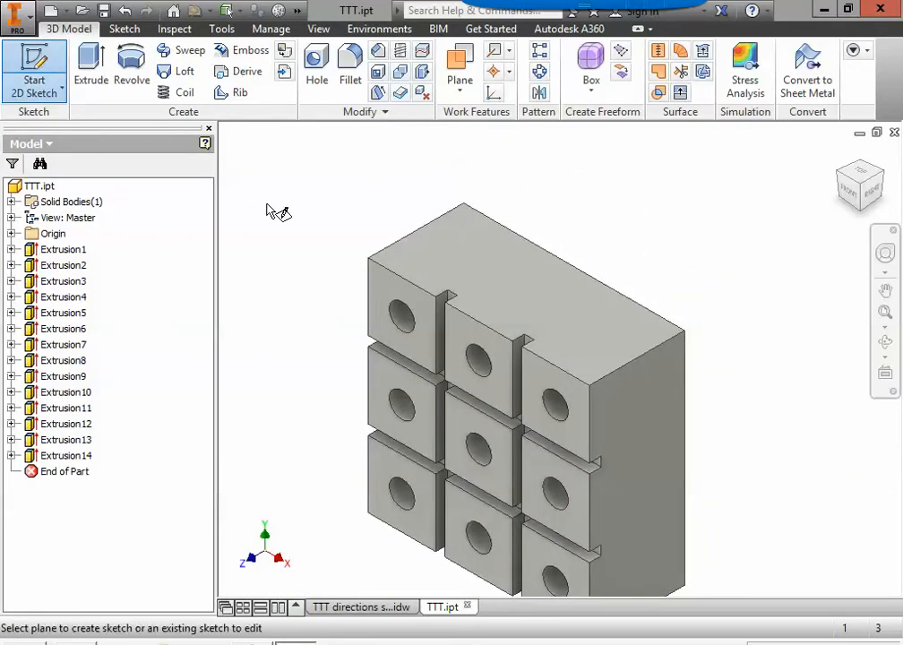
{"action": "left_click", "coordinate": [503, 276]}
{"action": "middle_click_drag", "start_coordinate": [581, 297], "coordinate": [510, 274]}
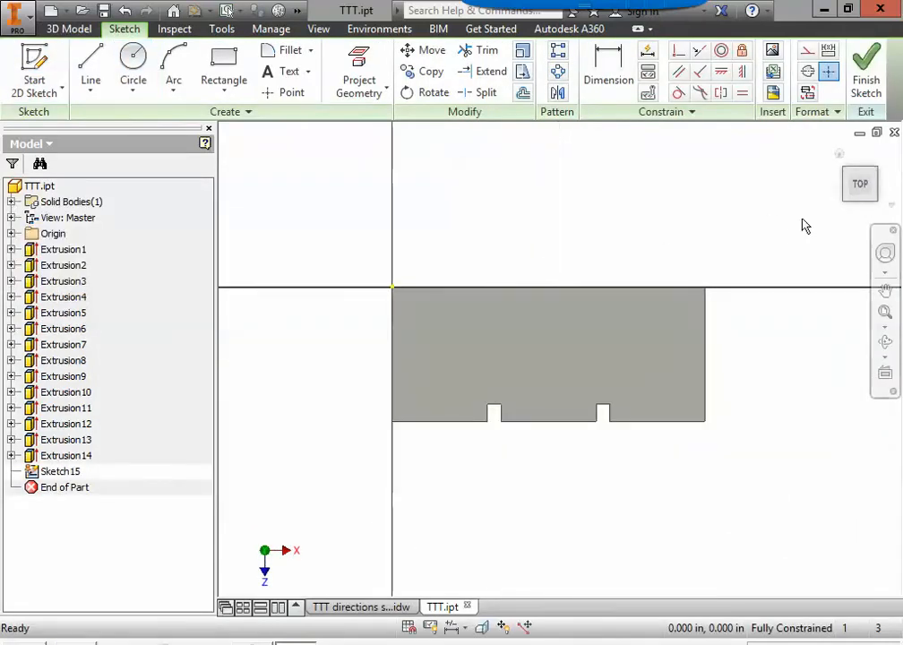
{"action": "left_click", "coordinate": [894, 163]}
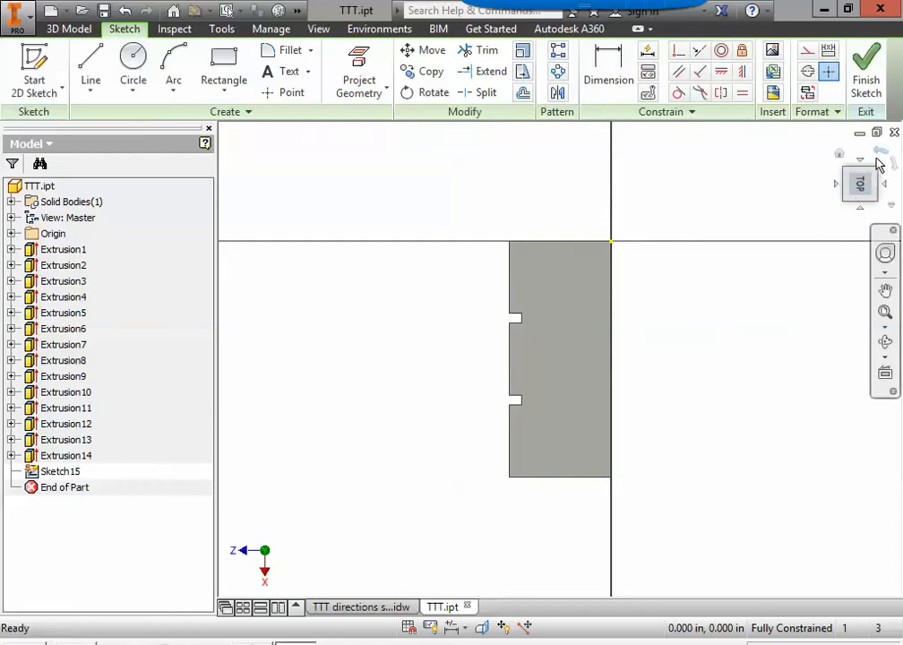
{"action": "left_click", "coordinate": [882, 156]}
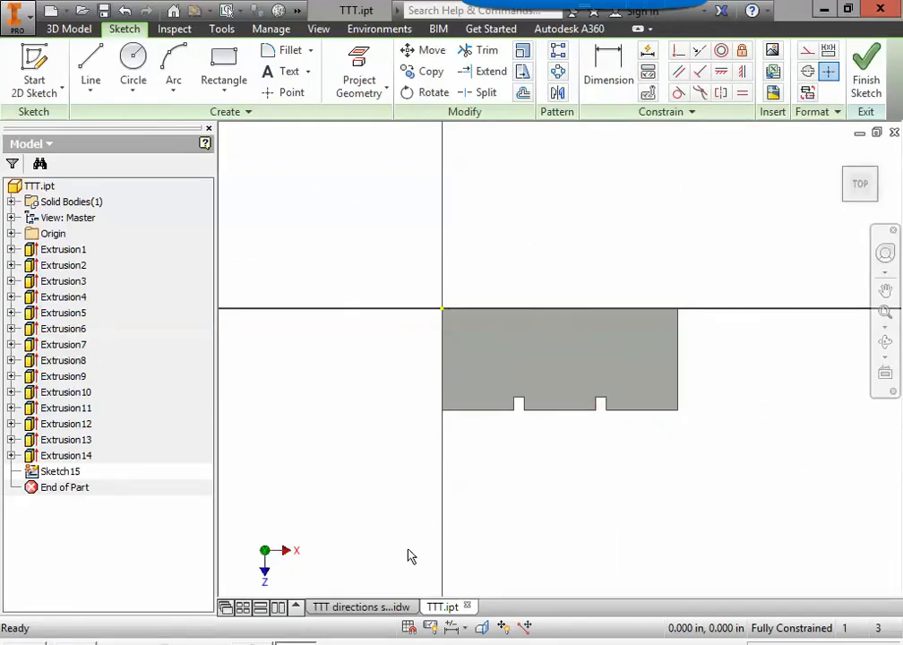
Examine the top view in the TTT directions sheet for the diameter, depth and location of the two large holes
{"action": "left_click", "coordinate": [362, 606]}
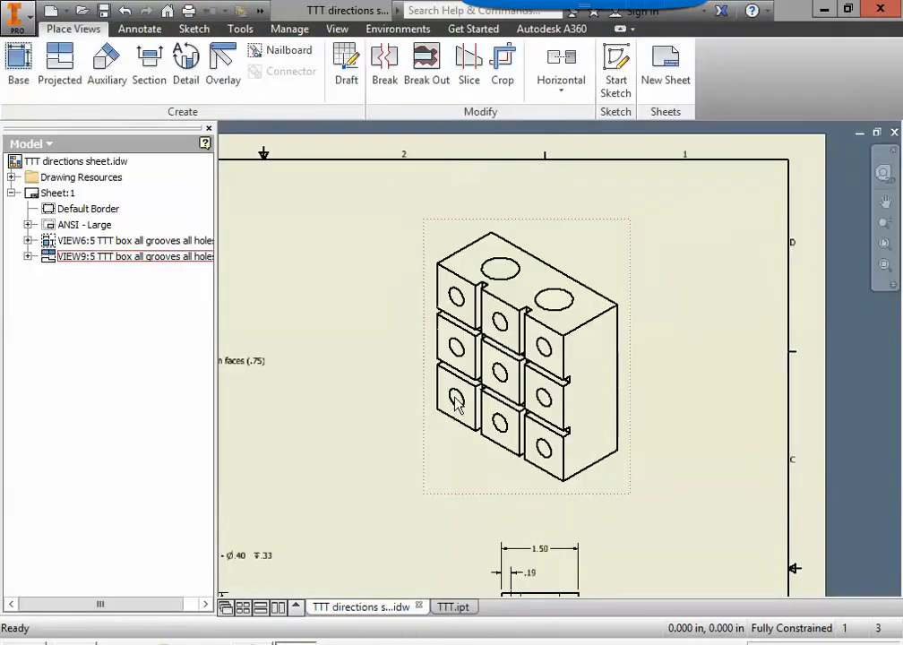
{"action": "key", "text": "F2"}
{"action": "middle_click_drag", "start_coordinate": [463, 397], "coordinate": [755, 406]}
{"action": "middle_click_drag", "start_coordinate": [492, 417], "coordinate": [563, 413]}
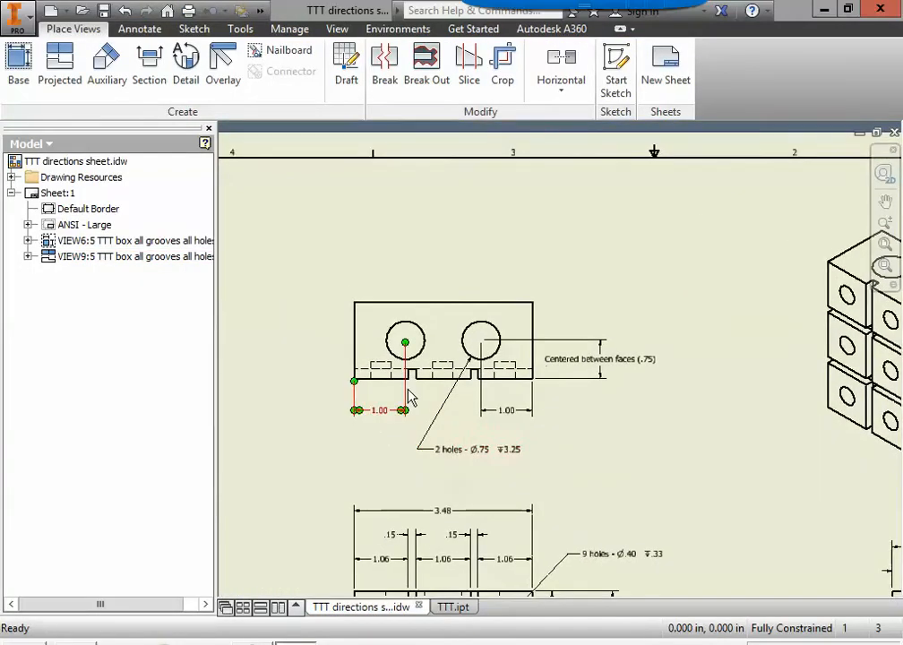
{"action": "scroll", "coordinate": [422, 395], "scroll_direction": "down", "scroll_amount": 3}
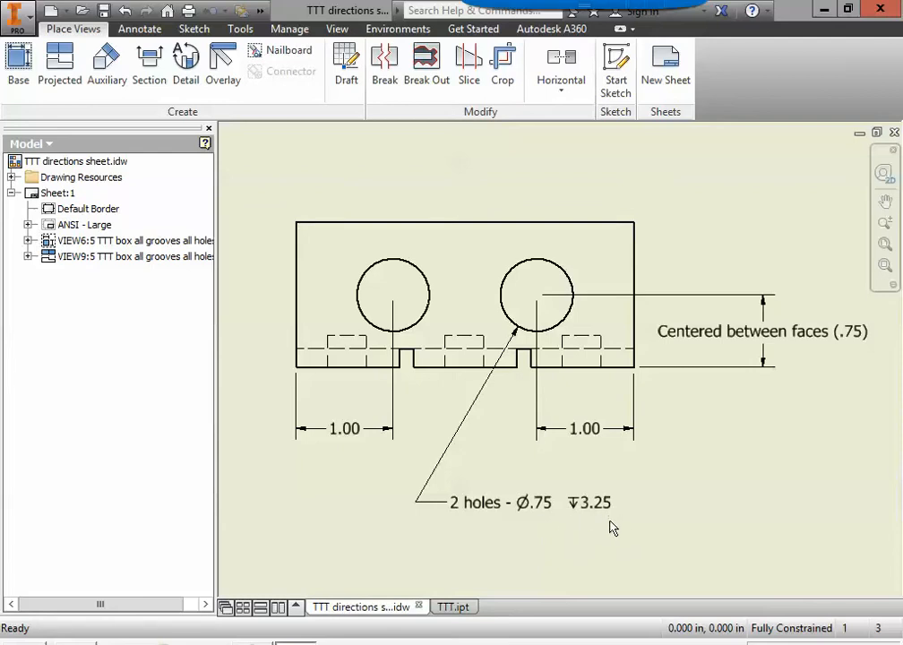
{"action": "mouse_move", "coordinate": [721, 451]}
{"action": "middle_mouse_down"}
{"action": "mouse_move", "coordinate": [645, 466]}
{"action": "mouse_move", "coordinate": [611, 488]}
{"action": "middle_mouse_up"}
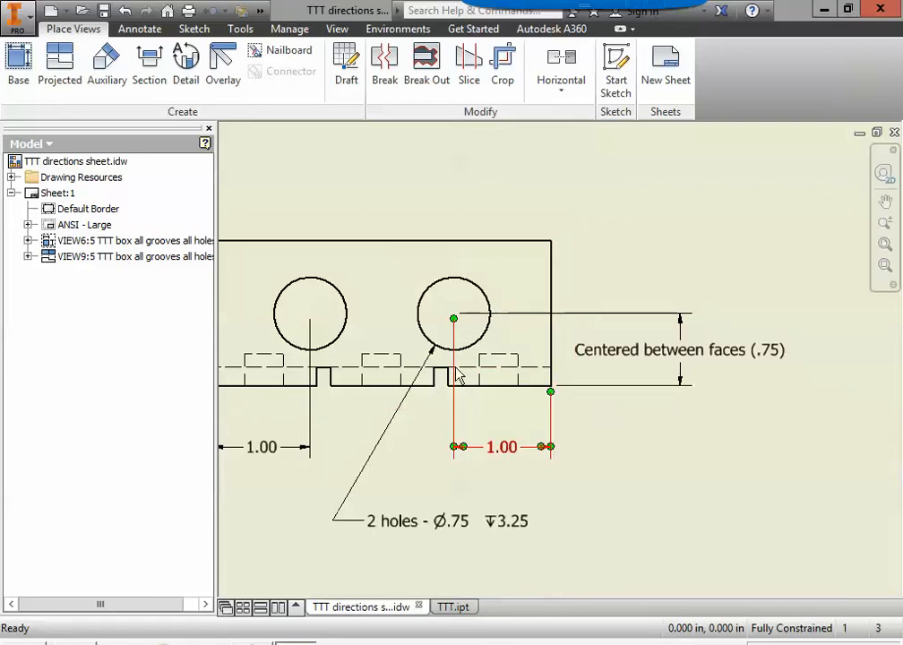
{"action": "scroll", "coordinate": [457, 440], "scroll_direction": "up", "scroll_amount": 3}
{"action": "middle_click_drag", "start_coordinate": [429, 429], "coordinate": [486, 419]}
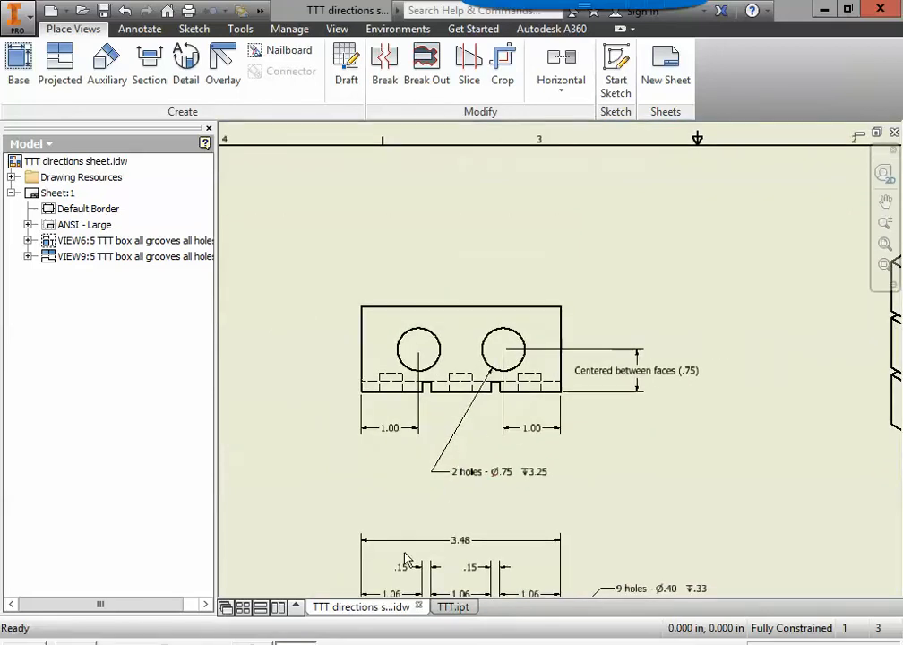
In the TTT part sketch, draw a 0.75 in diameter circle near the right end, aligned with the right edge's midpoint
{"action": "left_click", "coordinate": [453, 607]}
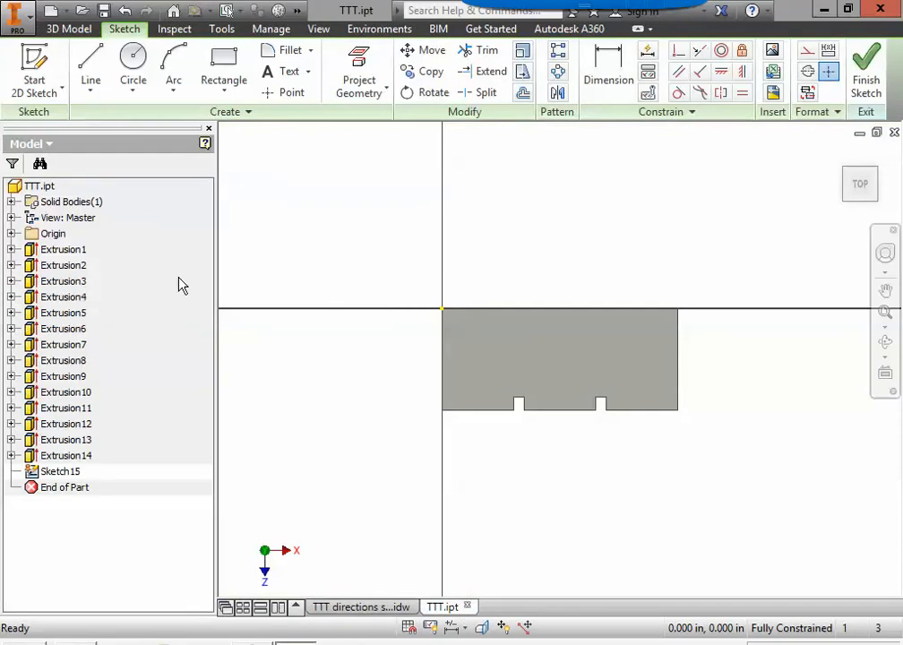
{"action": "left_click", "coordinate": [132, 62]}
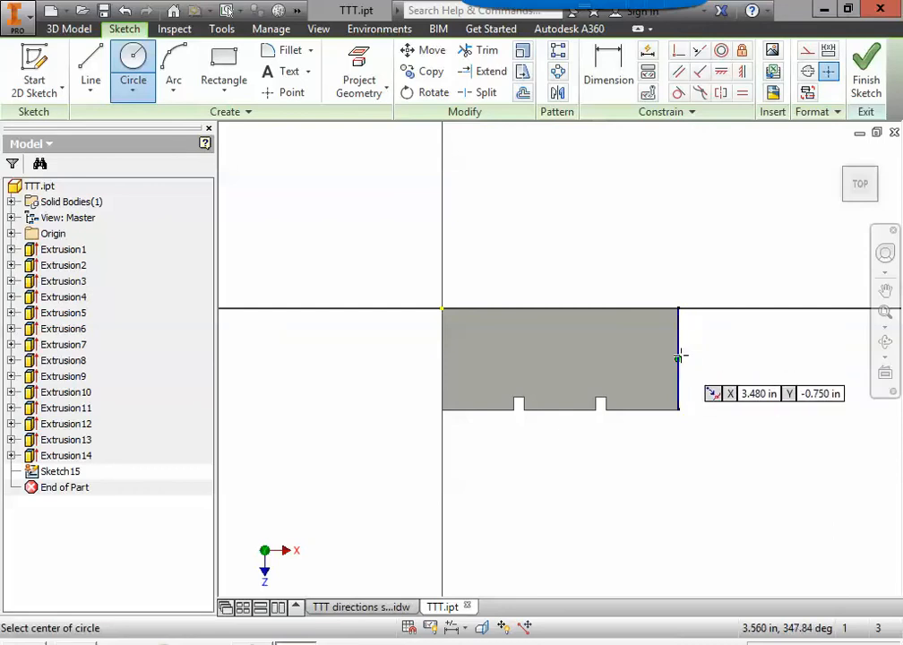
{"action": "scroll", "coordinate": [678, 357], "scroll_direction": "up", "scroll_amount": 3}
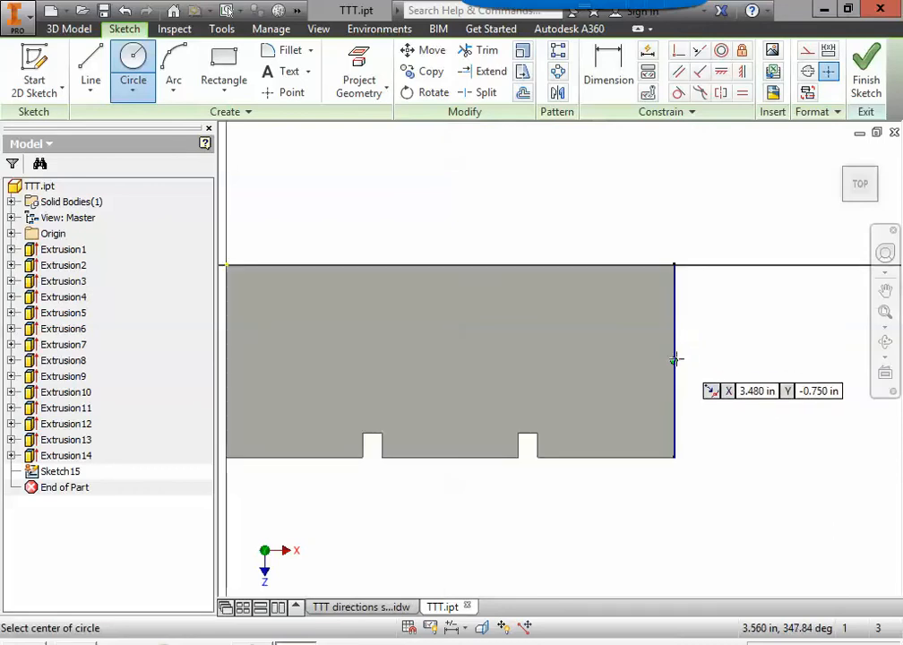
{"action": "left_click", "coordinate": [575, 360]}
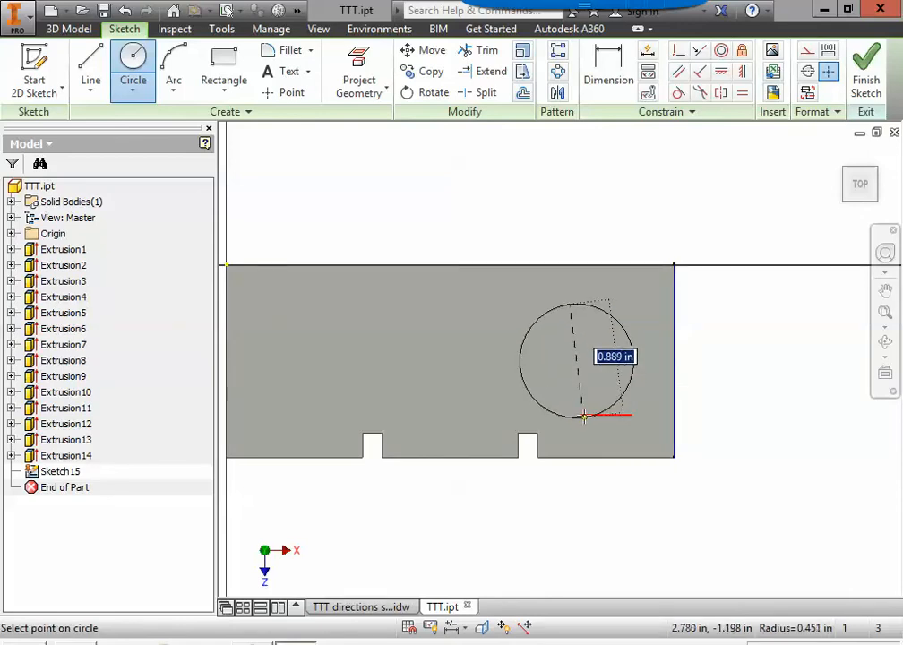
{"action": "type", "text": ".75"}
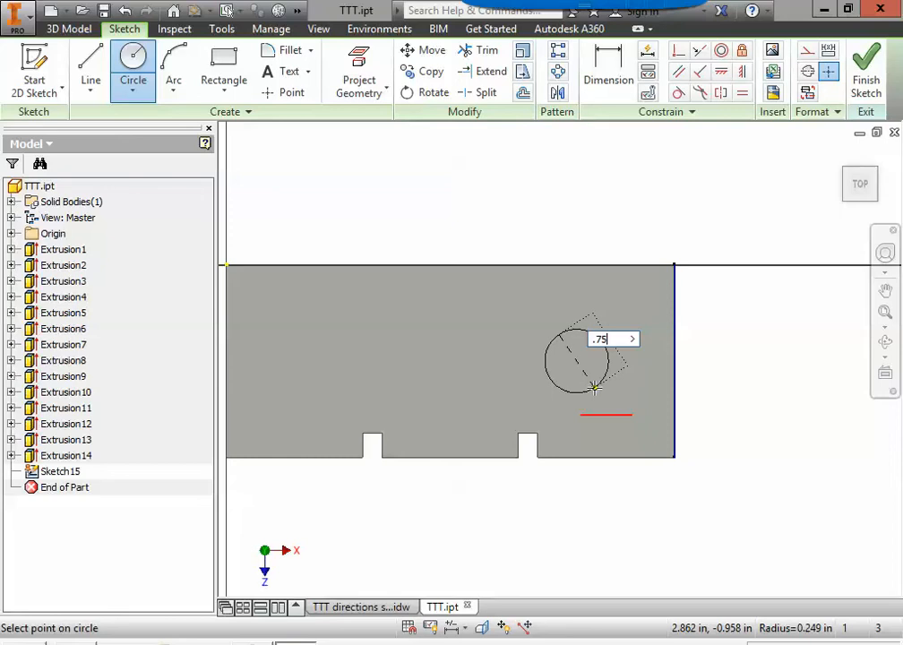
{"action": "key", "text": "Return"}
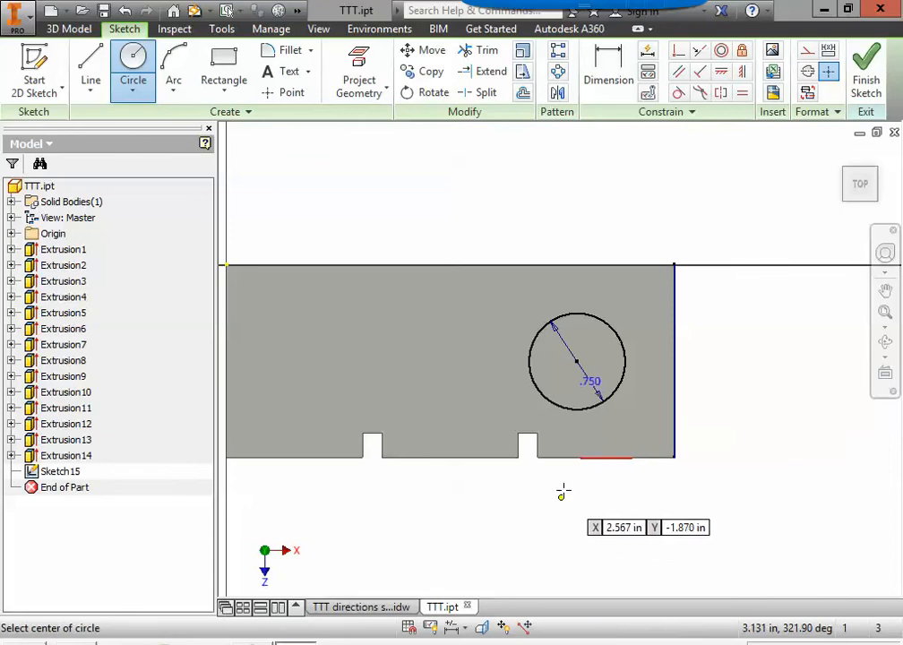
Dimension the circle's center 1 in horizontally from the block's right edge, checking the offset against the directions sheet
{"action": "left_click", "coordinate": [616, 79]}
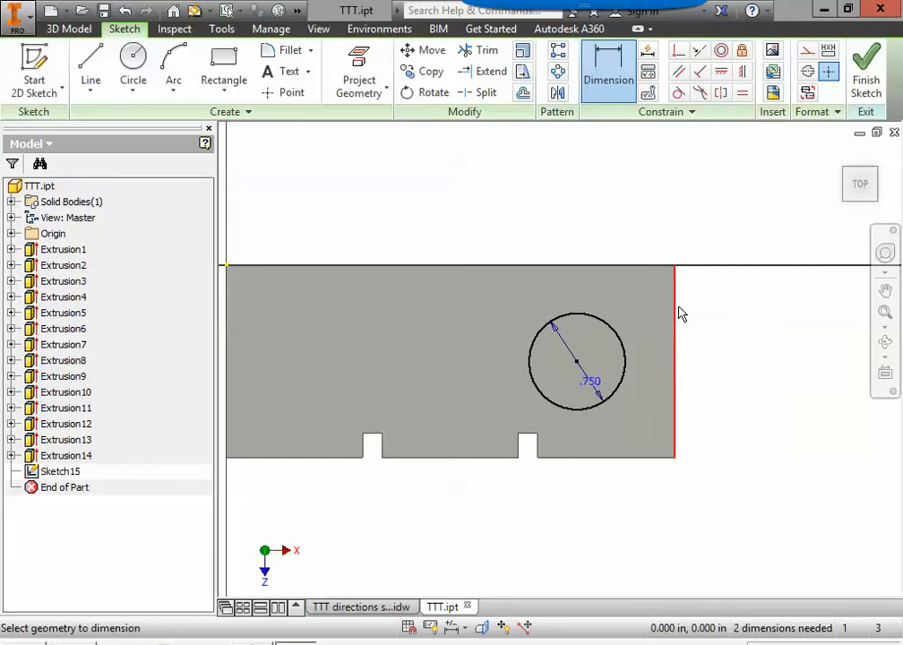
{"action": "left_click", "coordinate": [676, 355]}
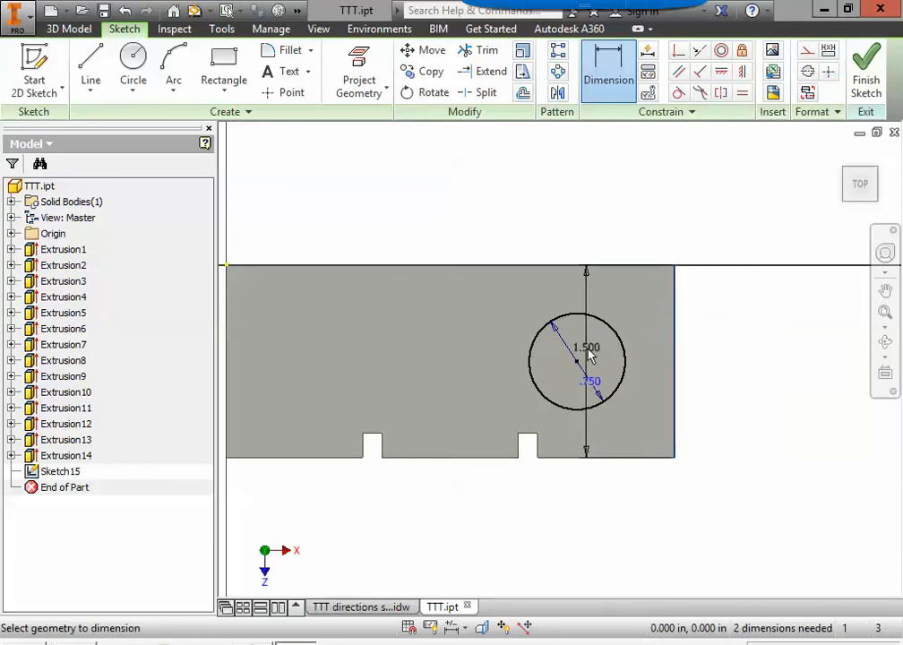
{"action": "left_click", "coordinate": [578, 362]}
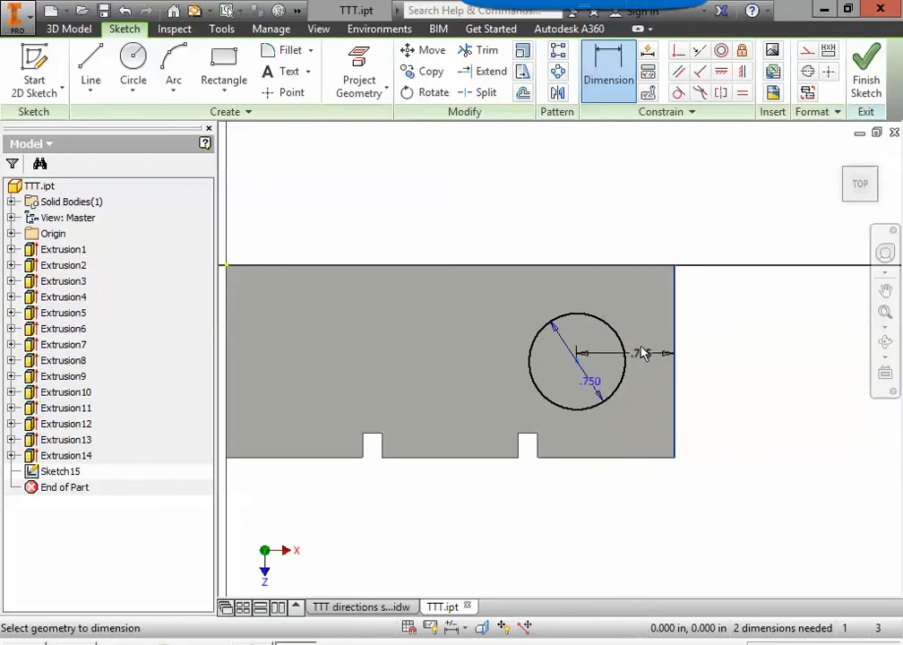
{"action": "left_click", "coordinate": [626, 217]}
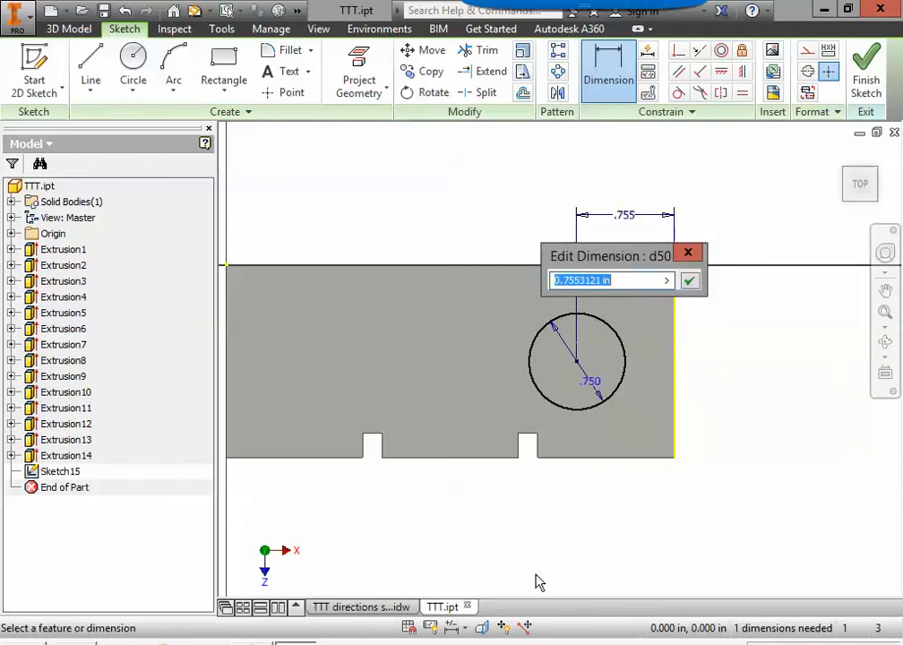
{"action": "left_click", "coordinate": [386, 607]}
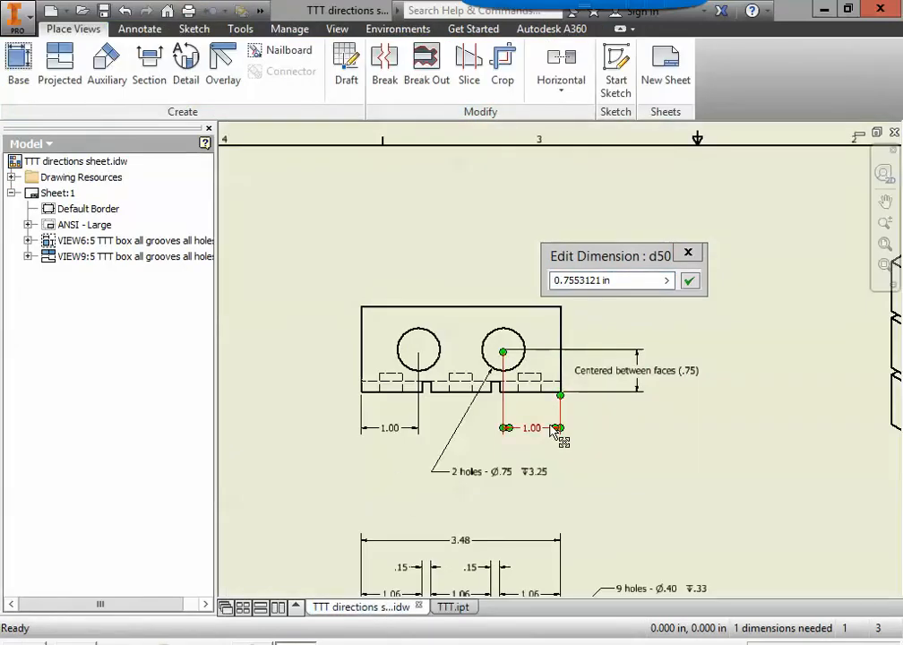
{"action": "left_click", "coordinate": [457, 609]}
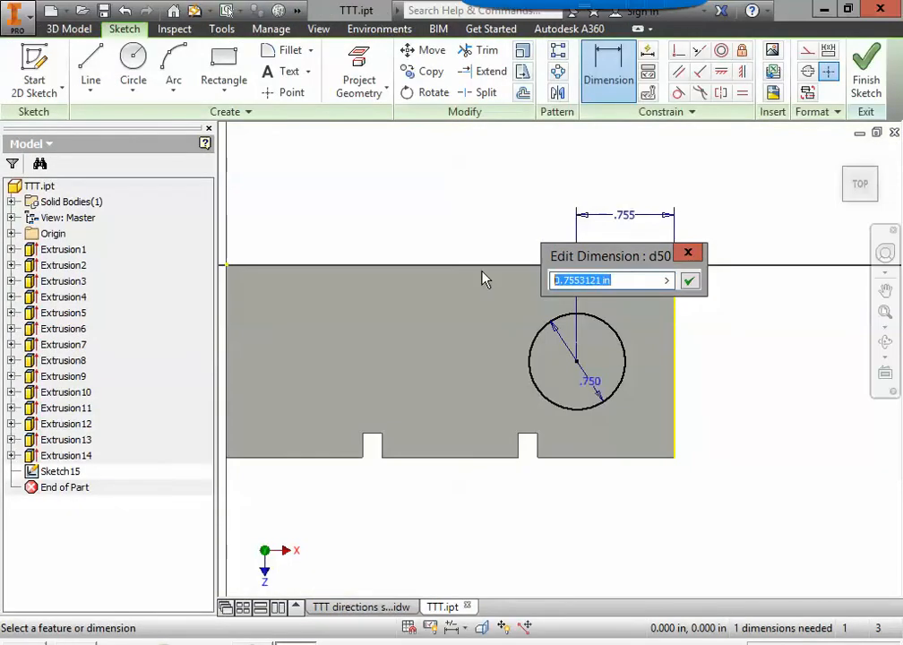
{"action": "type", "text": "1"}
{"action": "key", "text": "Return"}
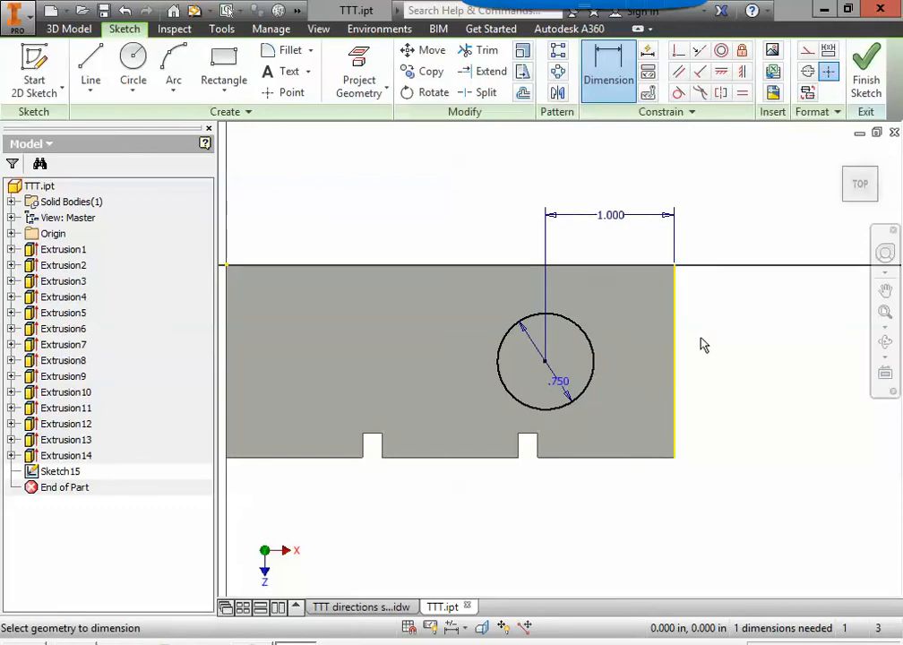
Finish the sketch and extrude the circle as a cut 3.25 in deep into the block, checking the depth on the directions sheet
{"action": "left_click", "coordinate": [867, 73]}
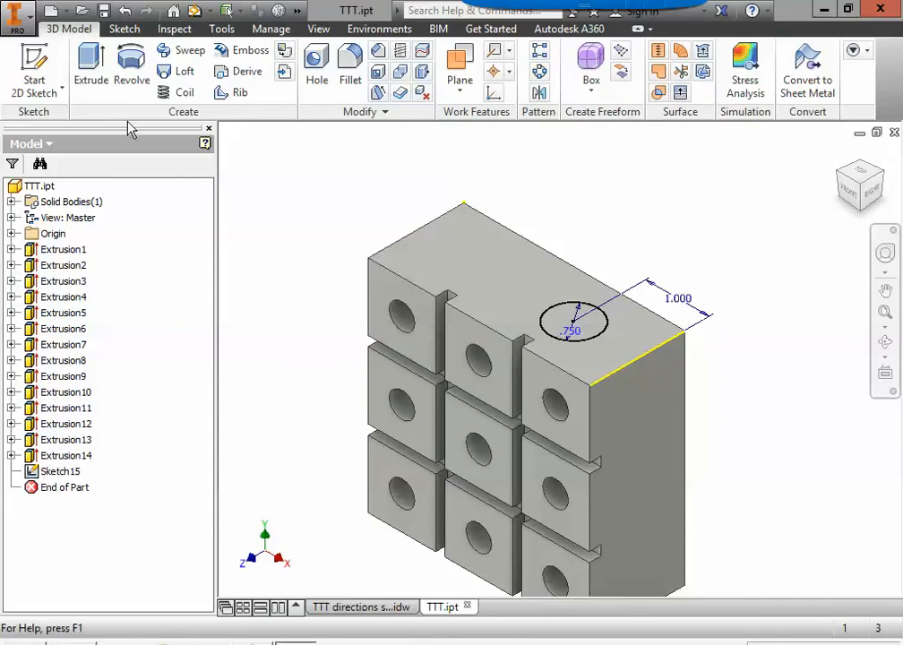
{"action": "left_click", "coordinate": [90, 68]}
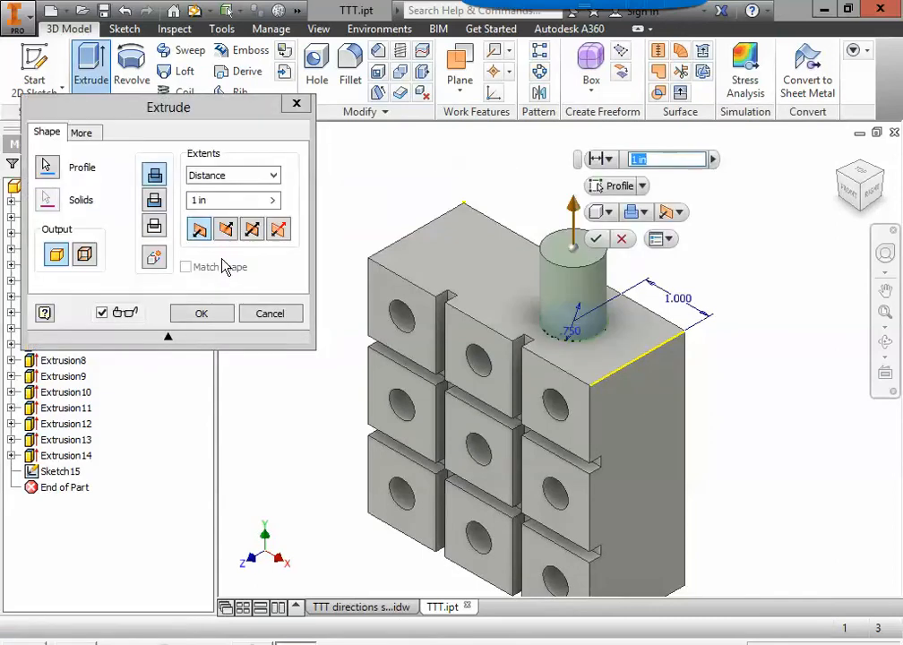
{"action": "left_click", "coordinate": [155, 201]}
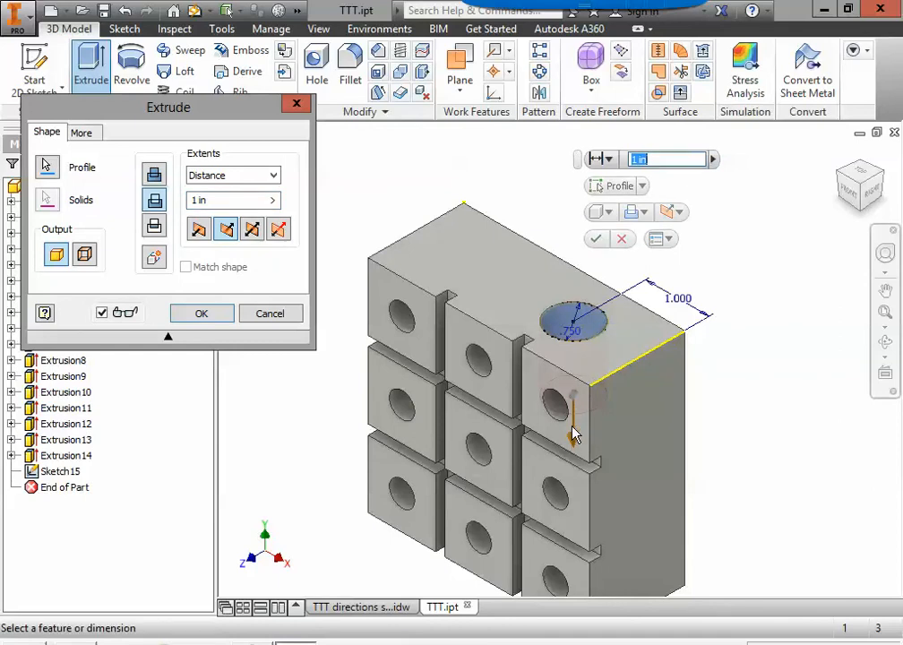
{"action": "left_click", "coordinate": [232, 199]}
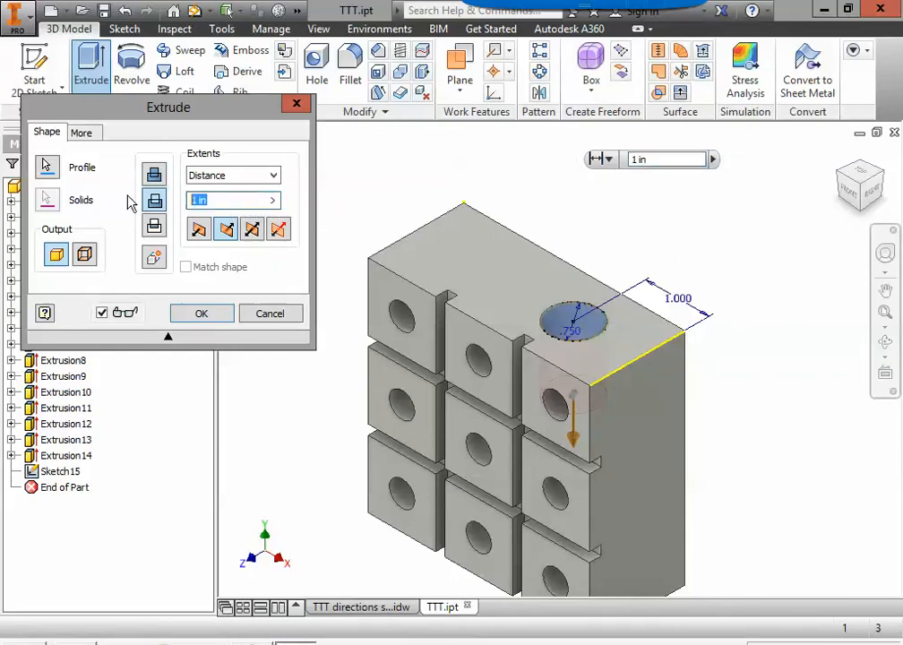
{"action": "left_click", "coordinate": [359, 606]}
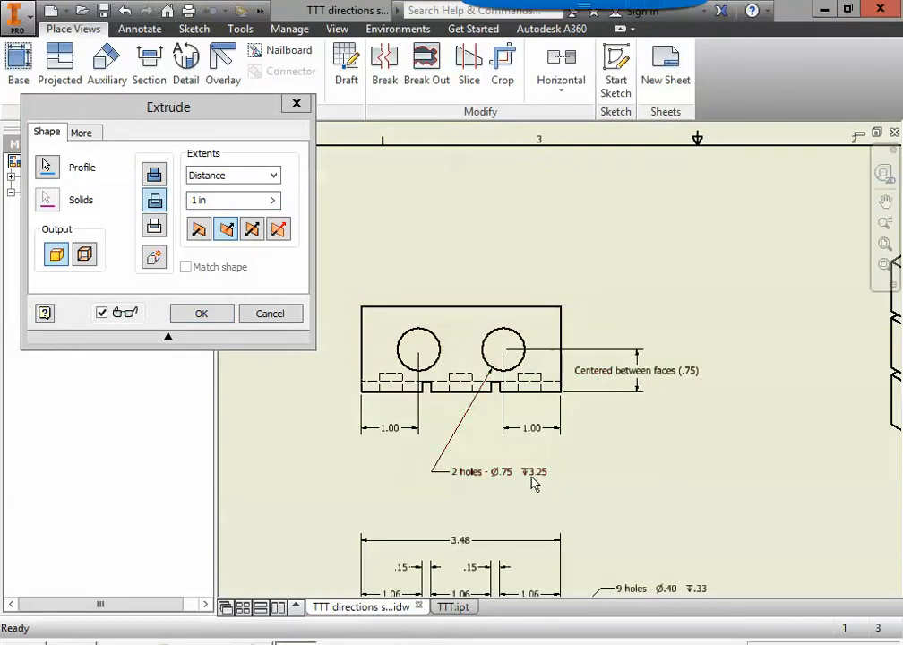
{"action": "left_click", "coordinate": [452, 606]}
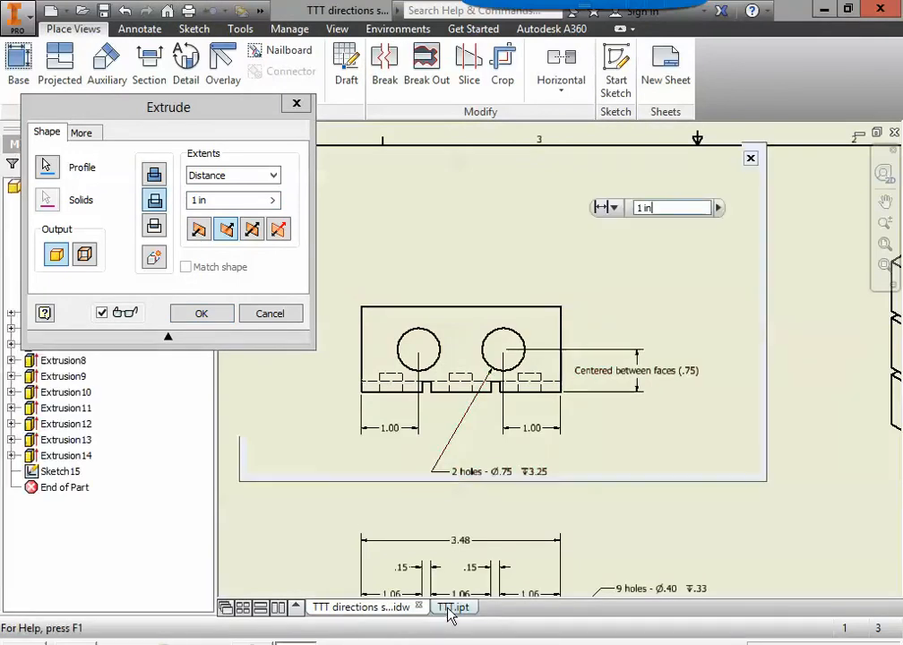
{"action": "left_click_drag", "start_coordinate": [226, 201], "coordinate": [166, 202]}
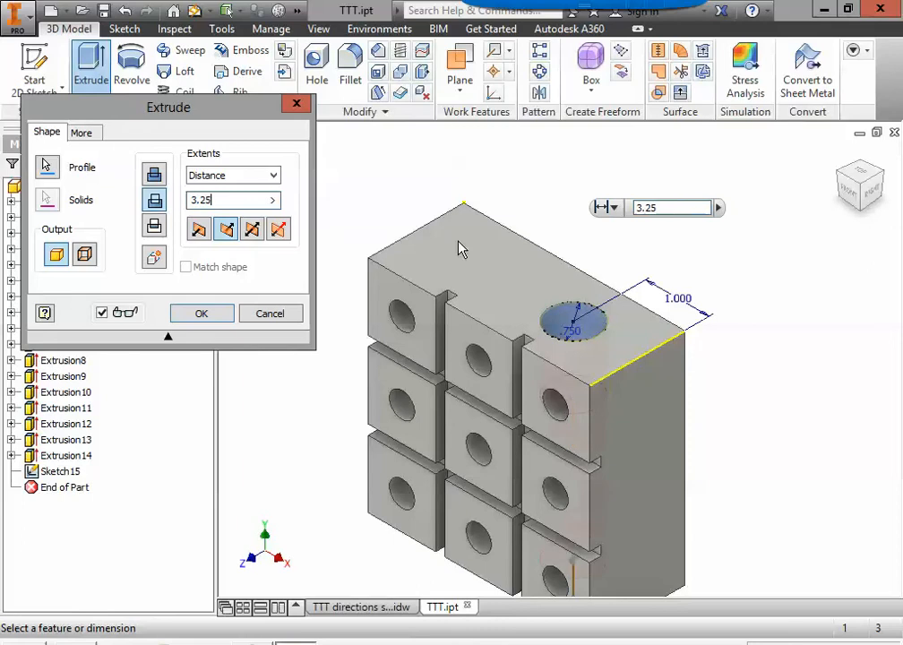
{"action": "left_click", "coordinate": [202, 314]}
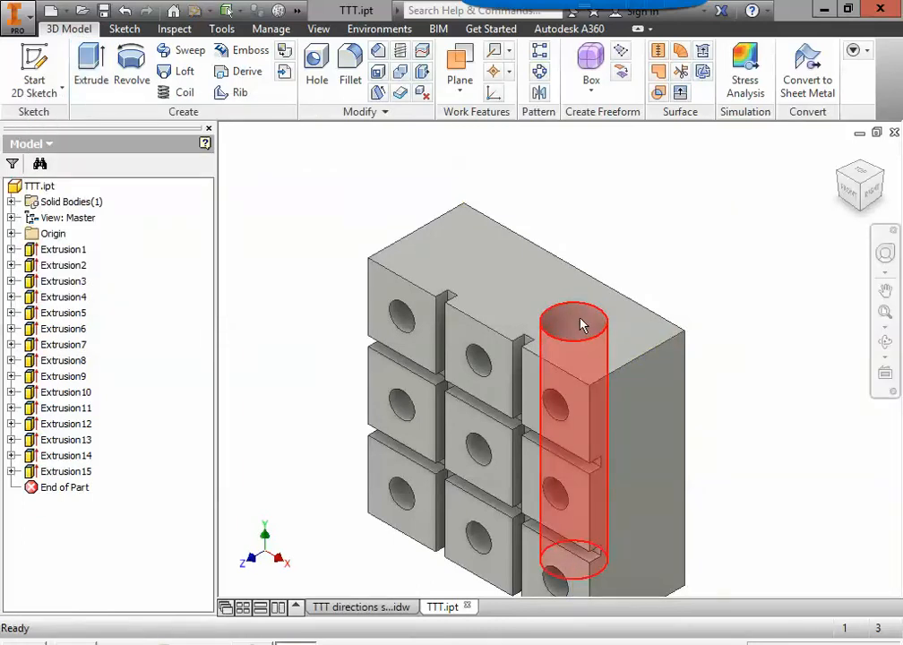
Start a sketch on the block's top face and draw a 0.75 in diameter circle near the left end, aligned with the left edge's midpoint
{"action": "mouse_move", "coordinate": [580, 325]}
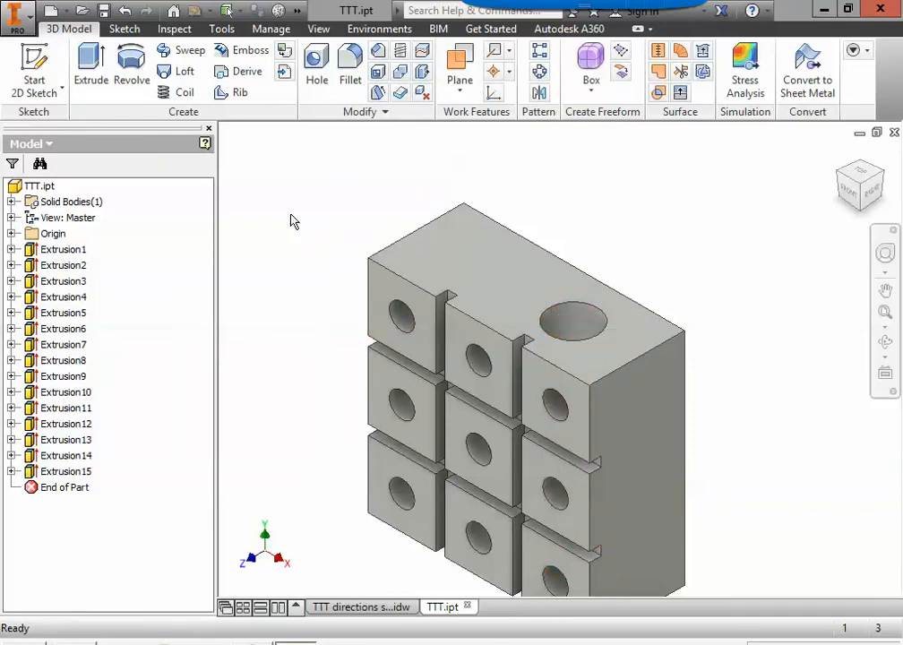
{"action": "left_click", "coordinate": [36, 70]}
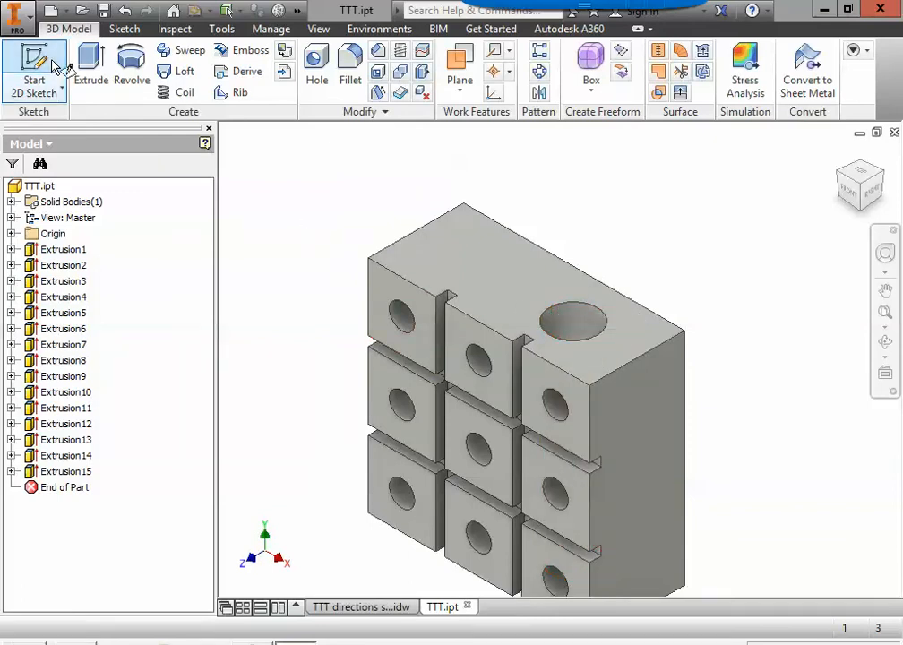
{"action": "left_click", "coordinate": [466, 263]}
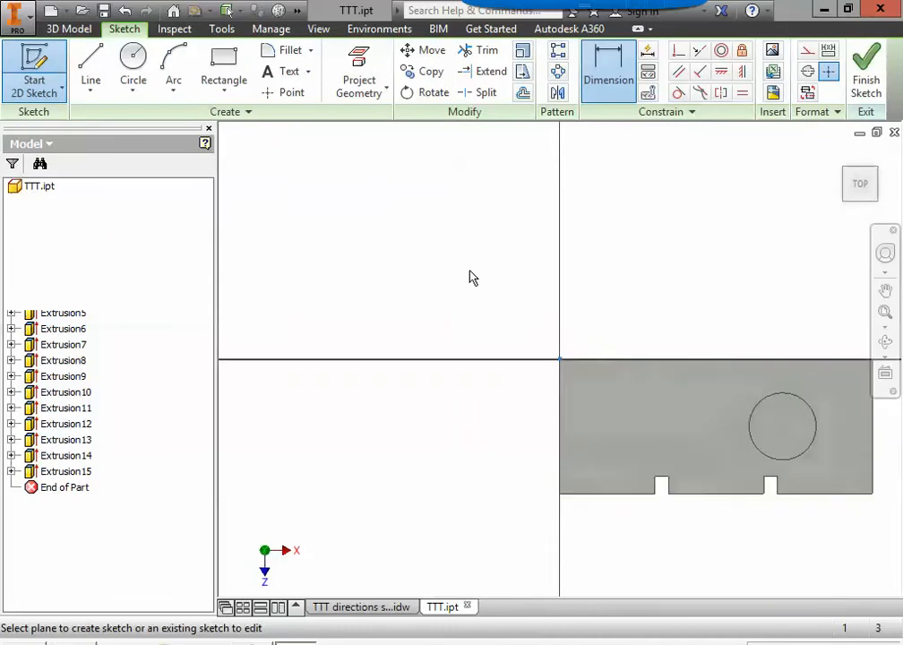
{"action": "middle_click_drag", "start_coordinate": [601, 258], "coordinate": [472, 234]}
{"action": "left_click", "coordinate": [134, 61]}
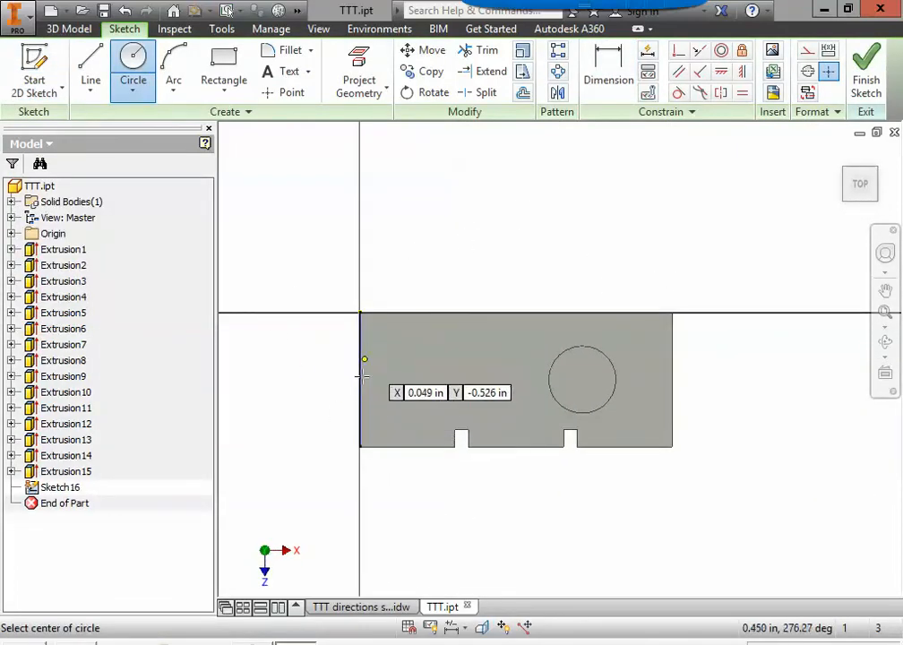
{"action": "left_click", "coordinate": [425, 380]}
{"action": "type", "text": ".75"}
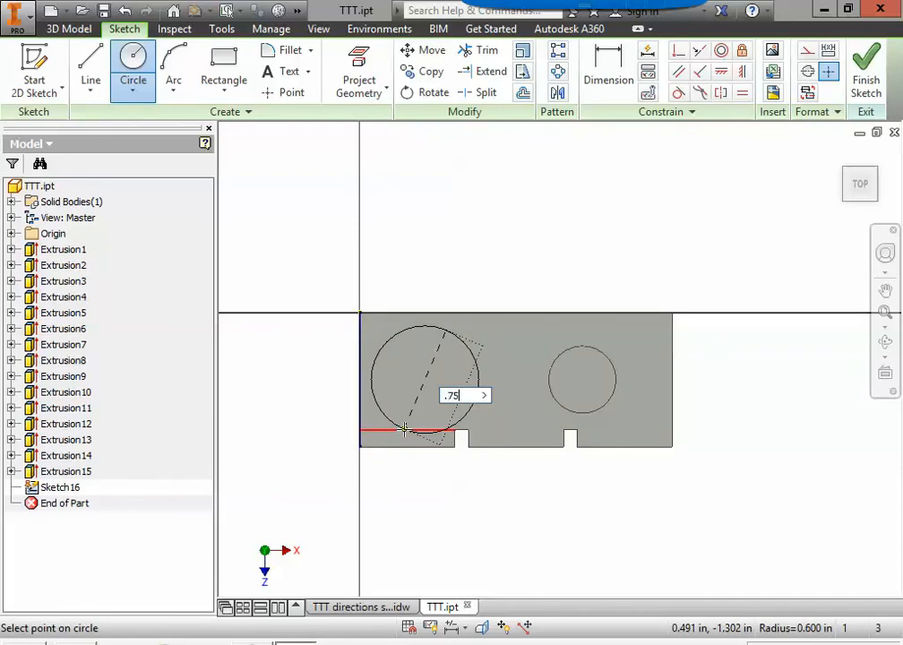
{"action": "key", "text": "Return"}
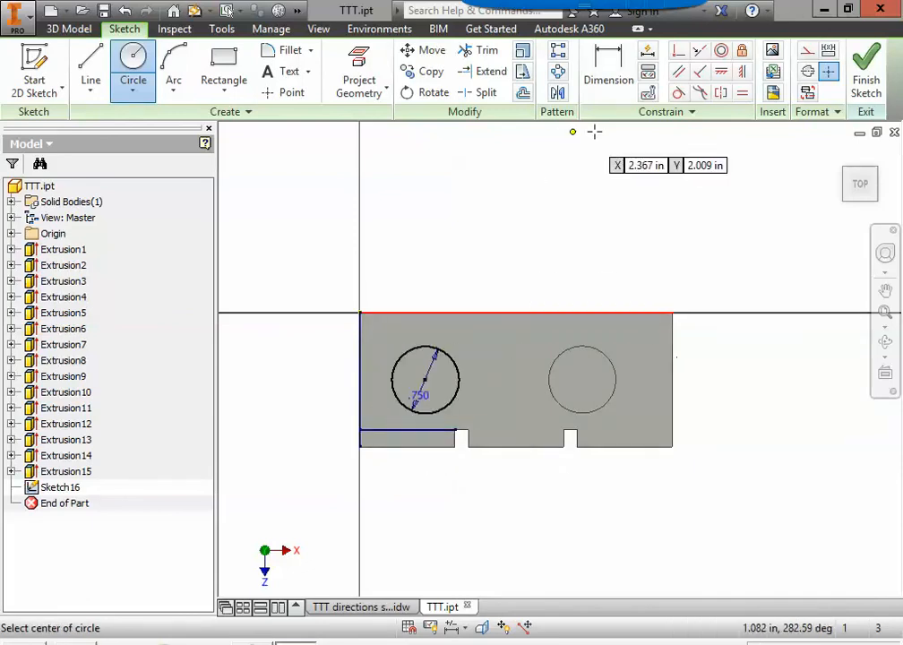
Dimension the new circle's center 1 in horizontally from the block's left edge
{"action": "left_click", "coordinate": [613, 90]}
{"action": "left_click", "coordinate": [362, 388]}
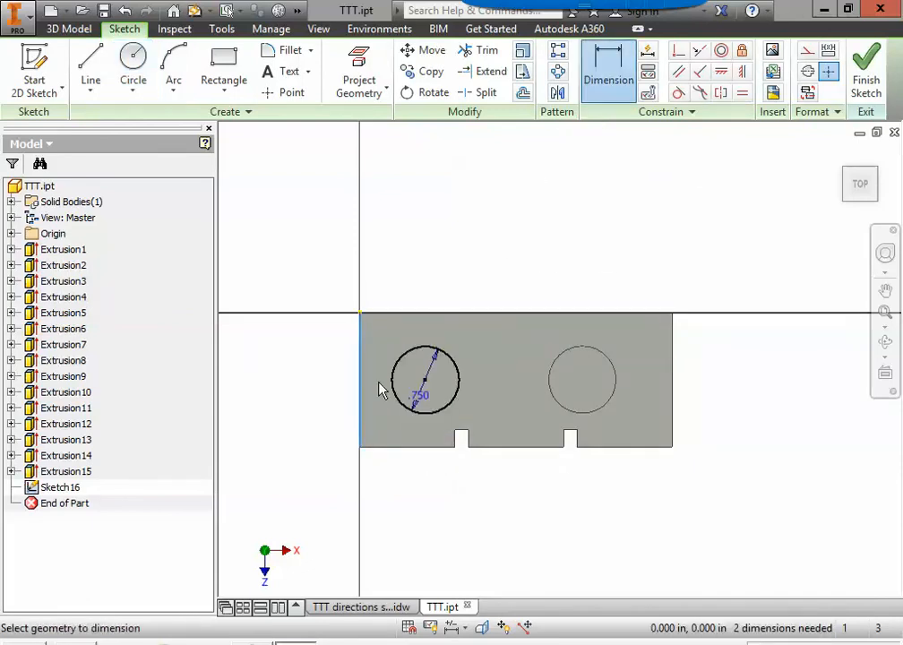
{"action": "left_click", "coordinate": [424, 381]}
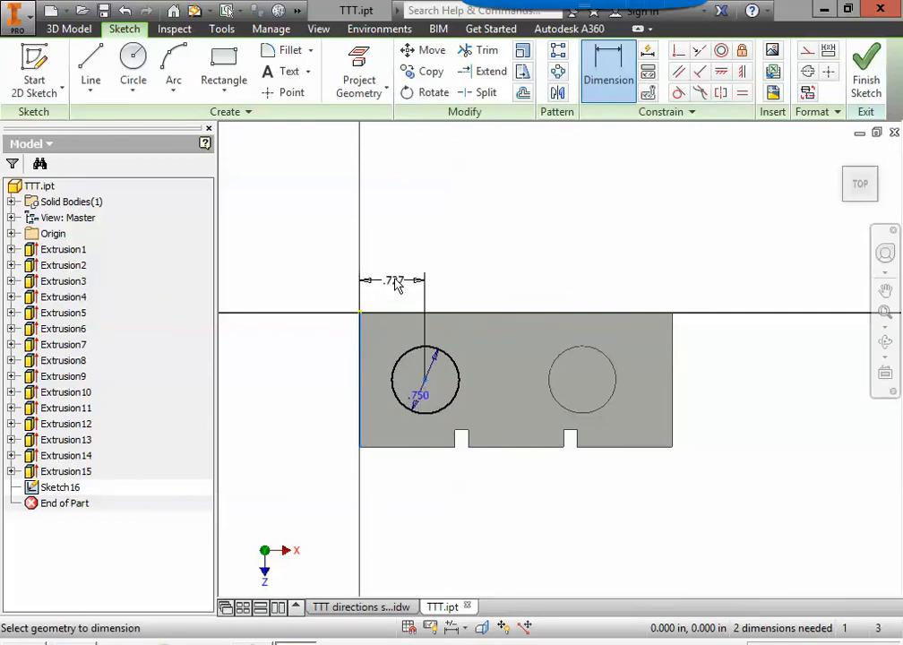
{"action": "left_click", "coordinate": [397, 283]}
{"action": "type", "text": "1"}
{"action": "key", "text": "Return"}
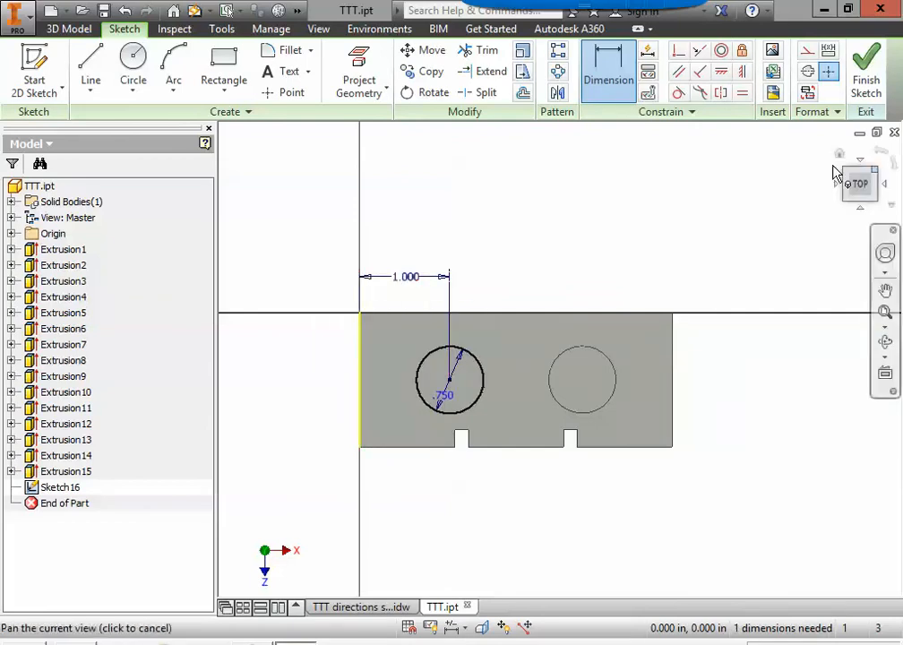
Finish the sketch and extrude the left circle as a cut 3.25 in deep down into the block
{"action": "left_click", "coordinate": [868, 63]}
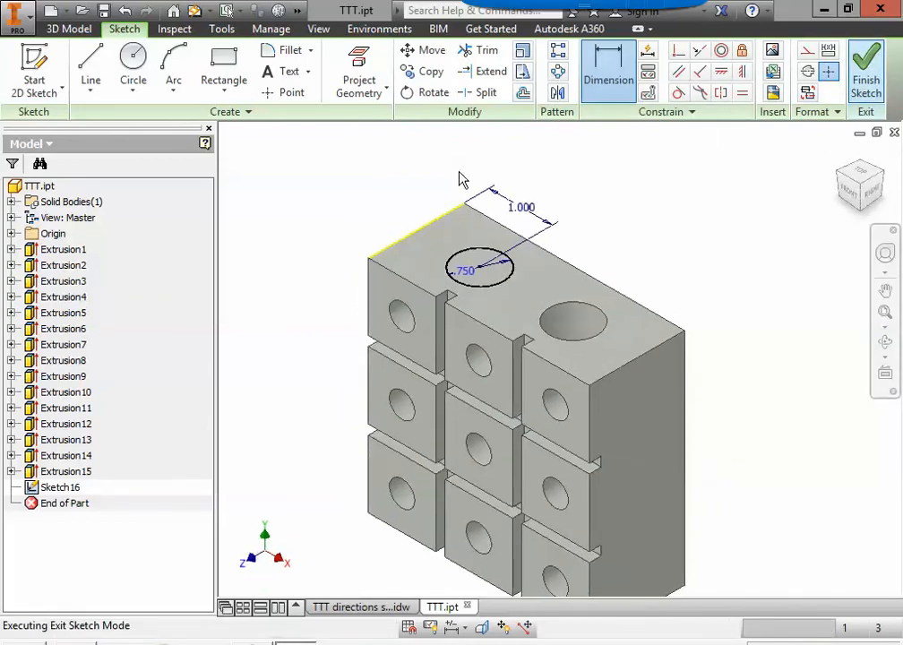
{"action": "left_click", "coordinate": [89, 62]}
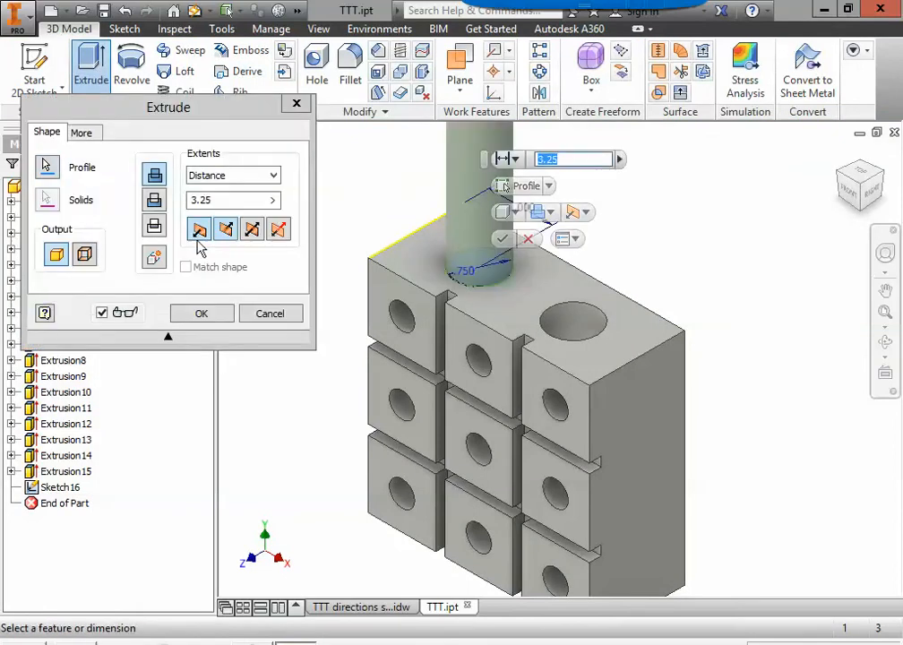
{"action": "left_click", "coordinate": [154, 200]}
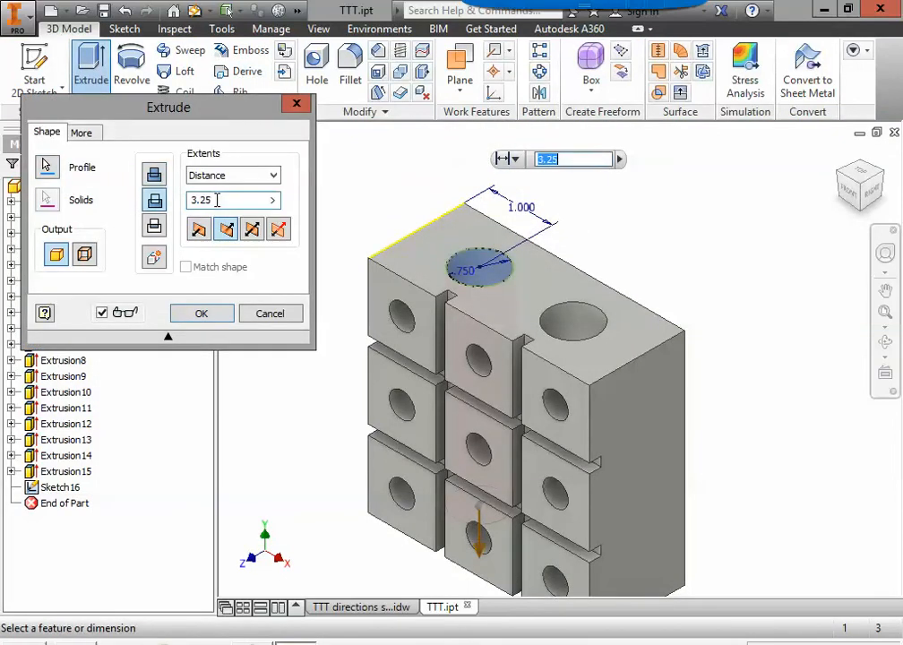
{"action": "left_click", "coordinate": [202, 312]}
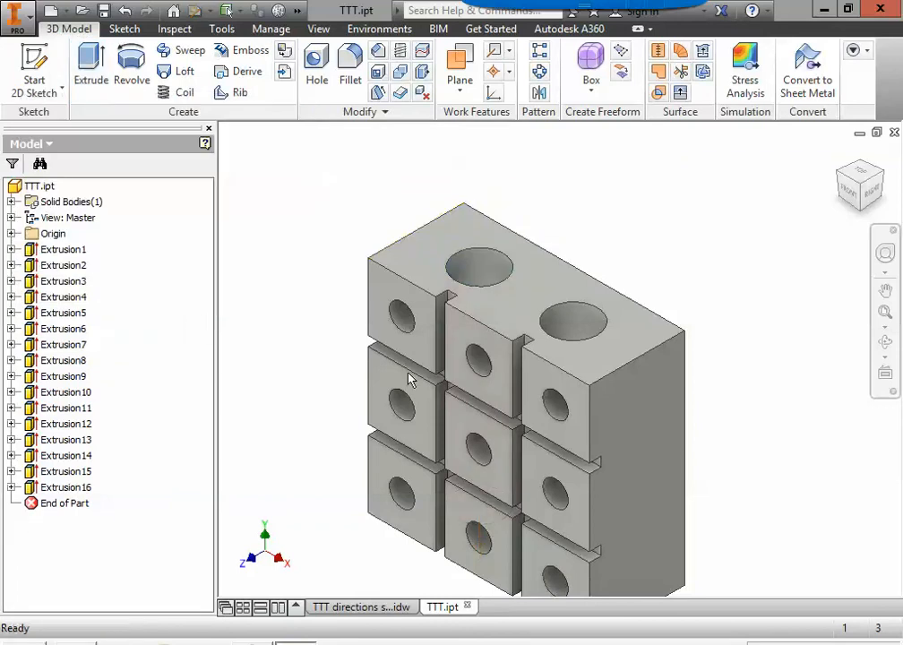
Check the block with both storage holes in the isometric view and save the TTT part
{"action": "scroll", "coordinate": [345, 333], "scroll_direction": "up", "scroll_amount": 3}
{"action": "middle_click_drag", "start_coordinate": [439, 365], "coordinate": [540, 340]}
{"action": "scroll", "coordinate": [583, 298], "scroll_direction": "down", "scroll_amount": 4}
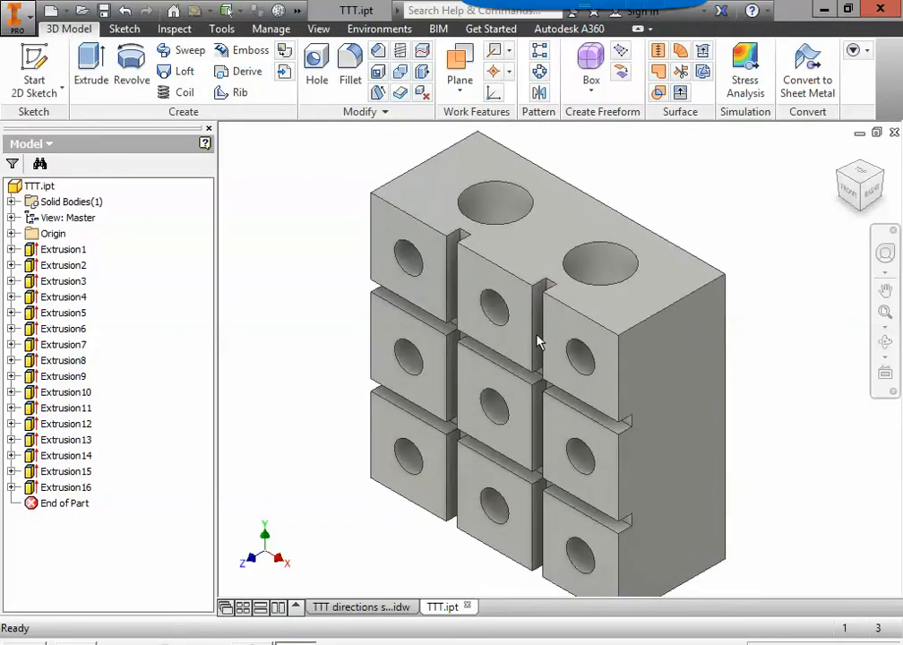
{"action": "scroll", "coordinate": [538, 342], "scroll_direction": "up", "scroll_amount": 2}
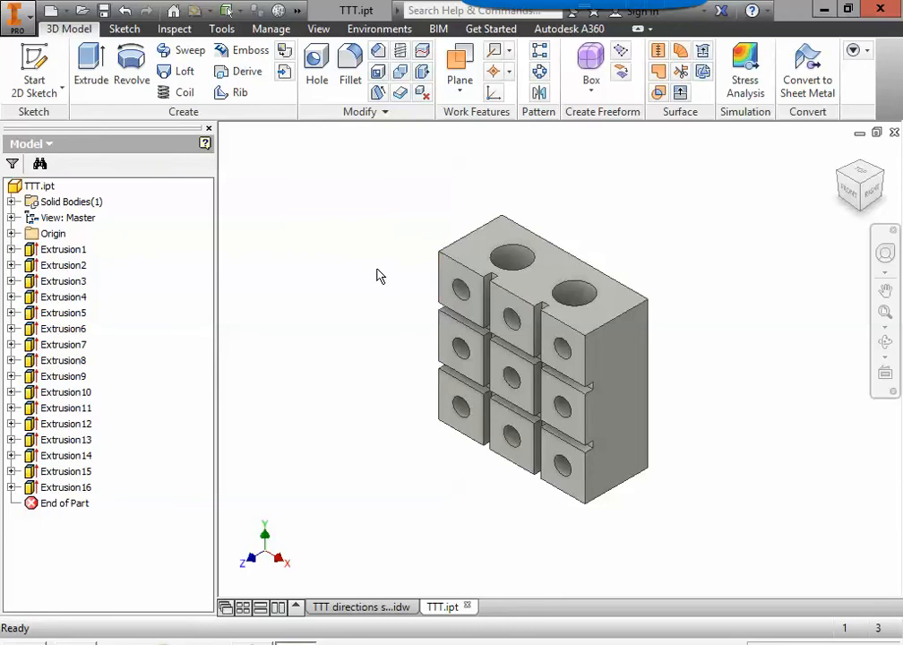
{"action": "left_click", "coordinate": [106, 11]}
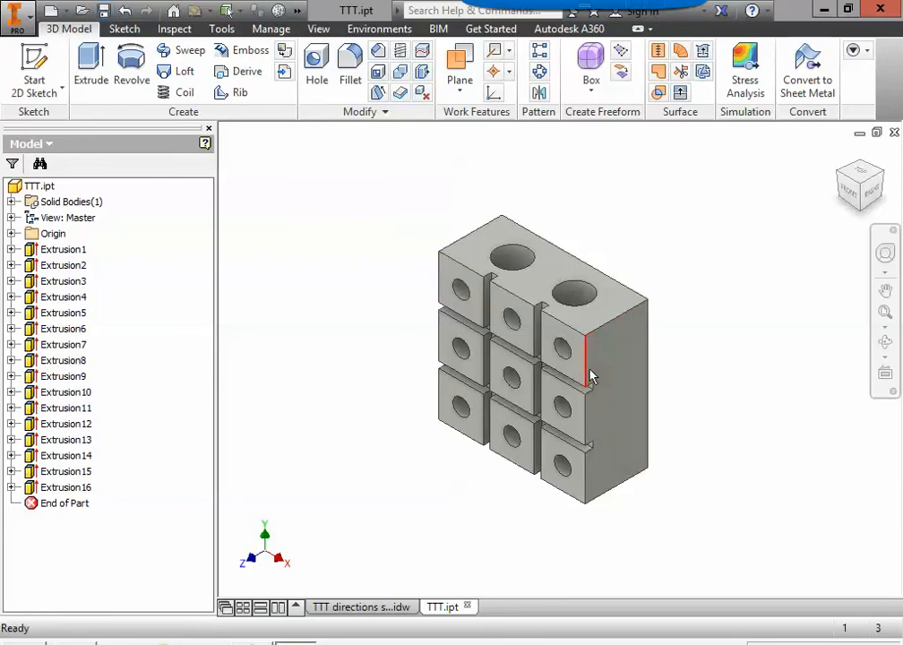